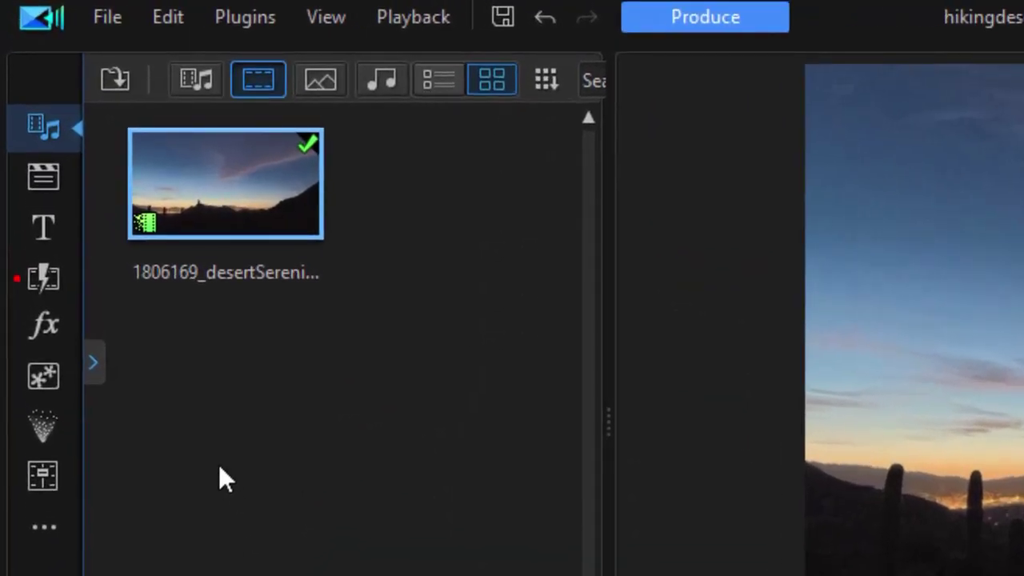
- Show the Gradient Color boards from the library's Color Boards category
left_click(92, 362)
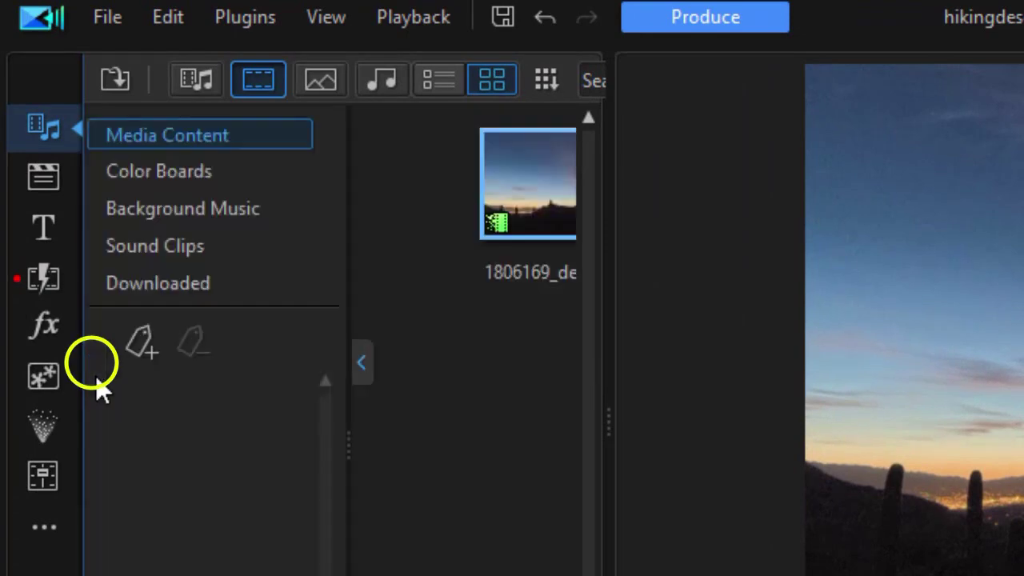
left_click(176, 176)
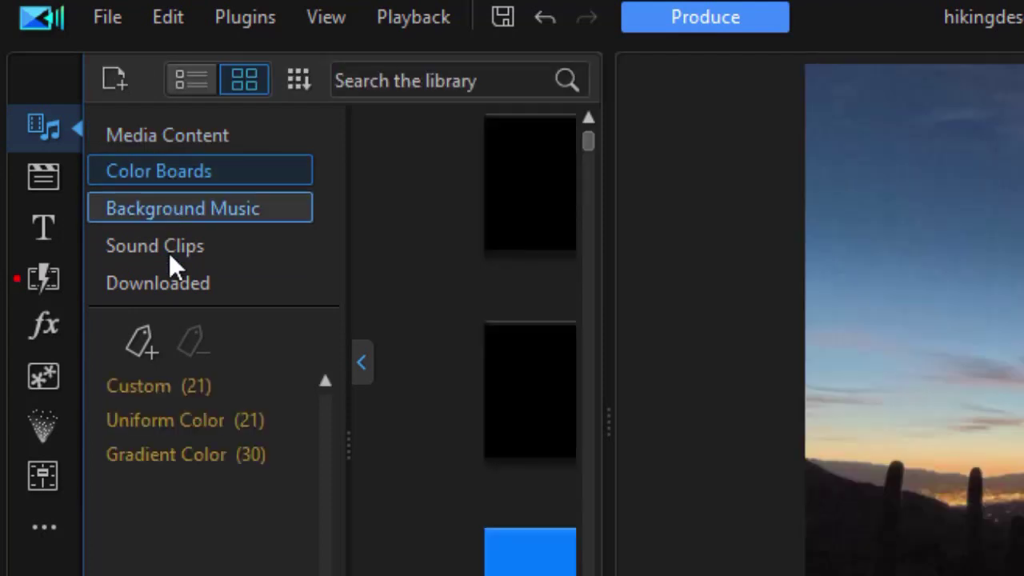
left_click(175, 462)
left_click(360, 364)
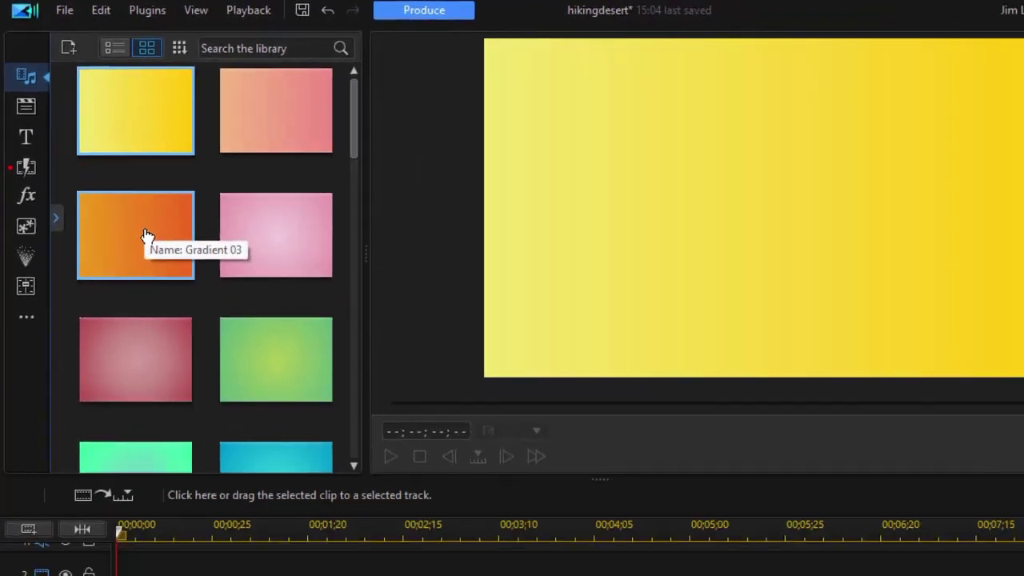
- Drag Gradient 03 onto video track 2 and lengthen it to about nine seconds
left_click_drag(240, 391, 227, 575)
left_click_drag(117, 467, 74, 499)
left_click_drag(490, 498, 993, 522)
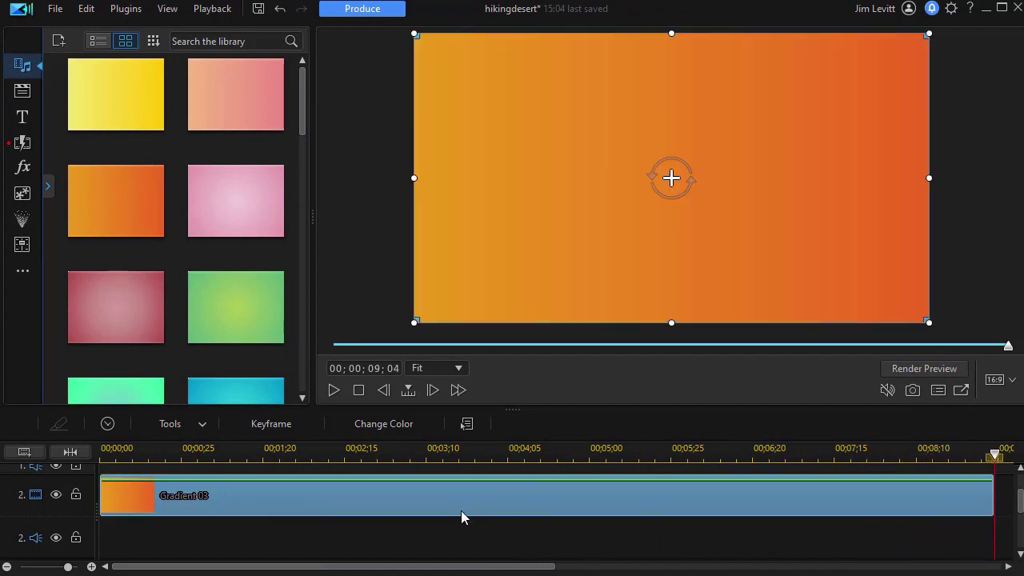
- Open the gradient color editor and set the gradient direction to 180°
left_click(389, 430)
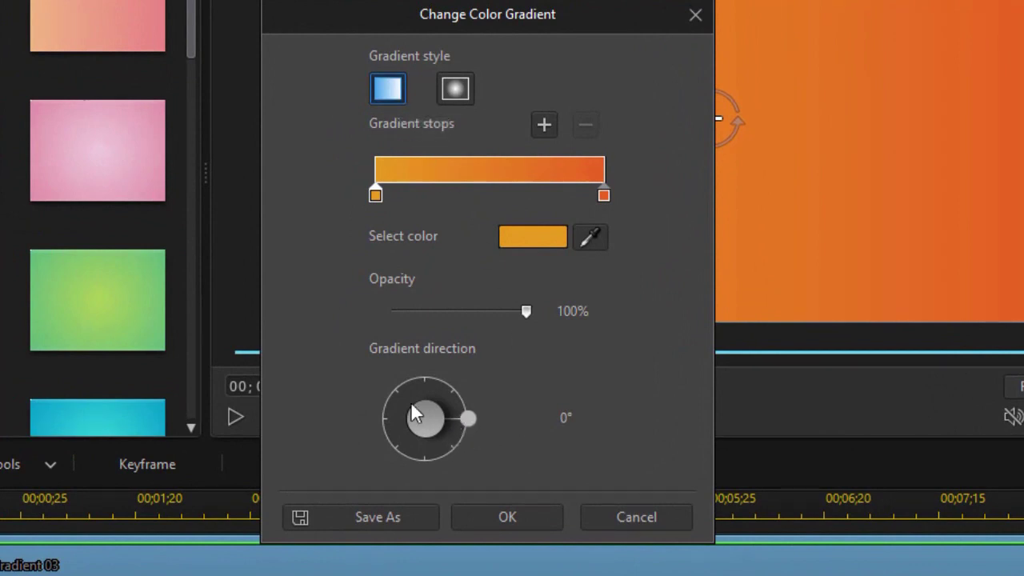
double_click(563, 417)
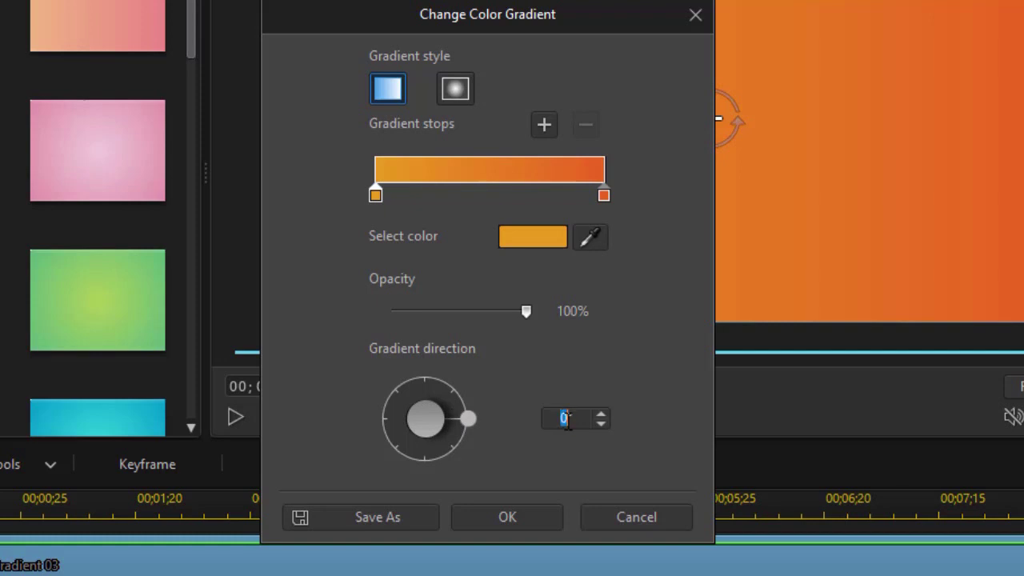
type("180")
key("Return")
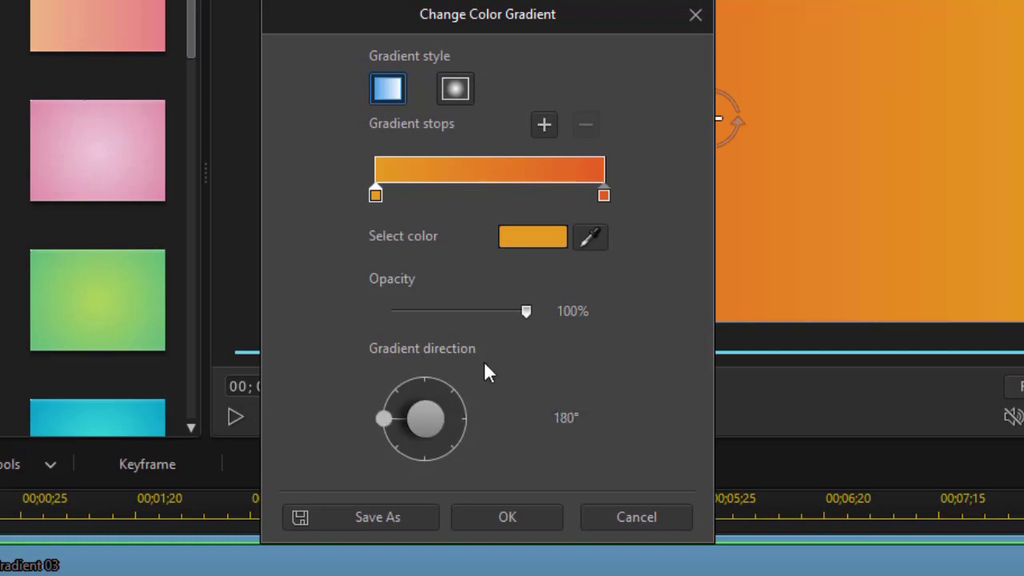
- Make the gradient's right color stop black
left_click(604, 196)
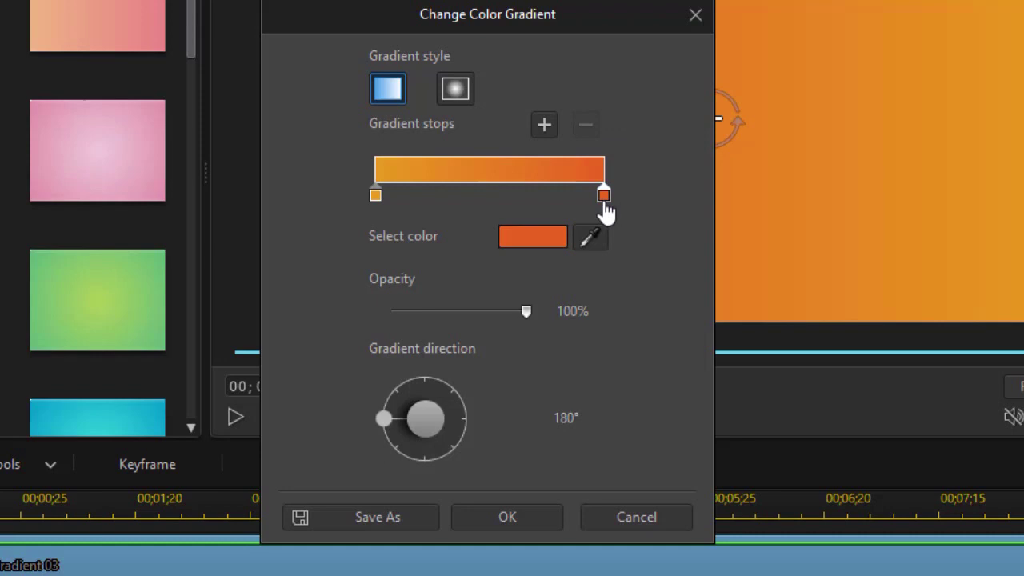
left_click(537, 233)
left_click(257, 262)
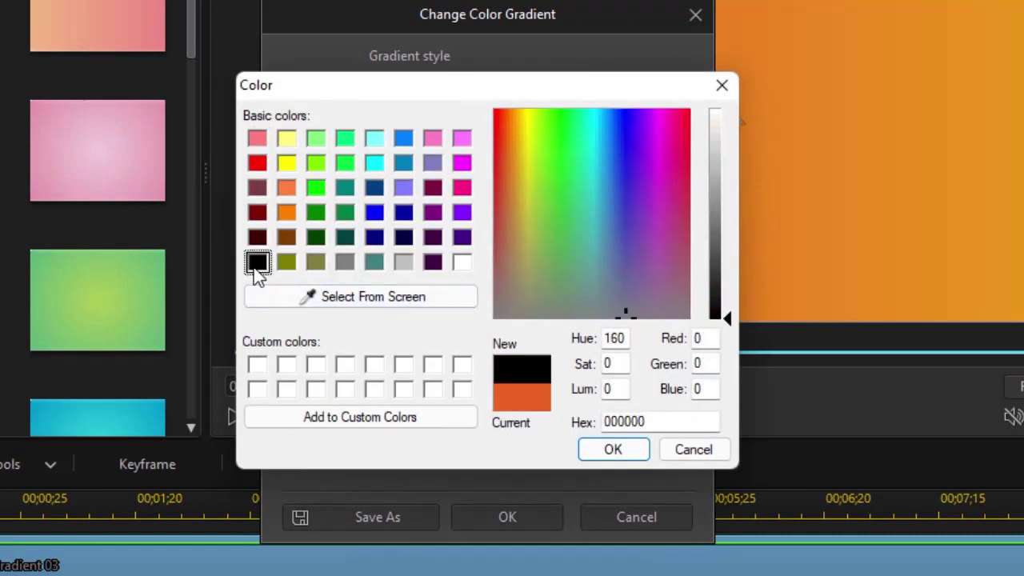
left_click(613, 450)
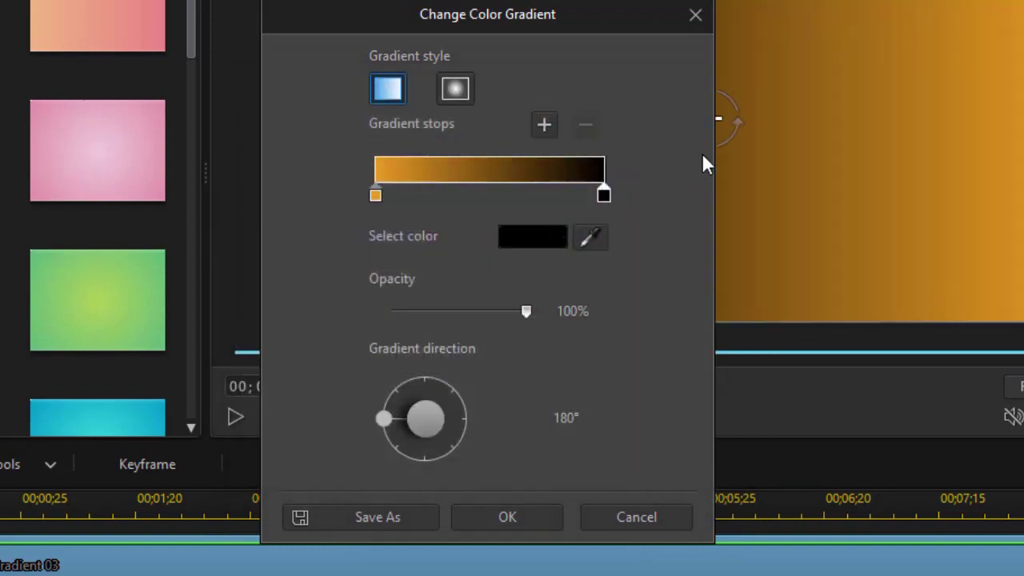
- Add a dark brown color stop midway along the gradient
left_click(498, 195)
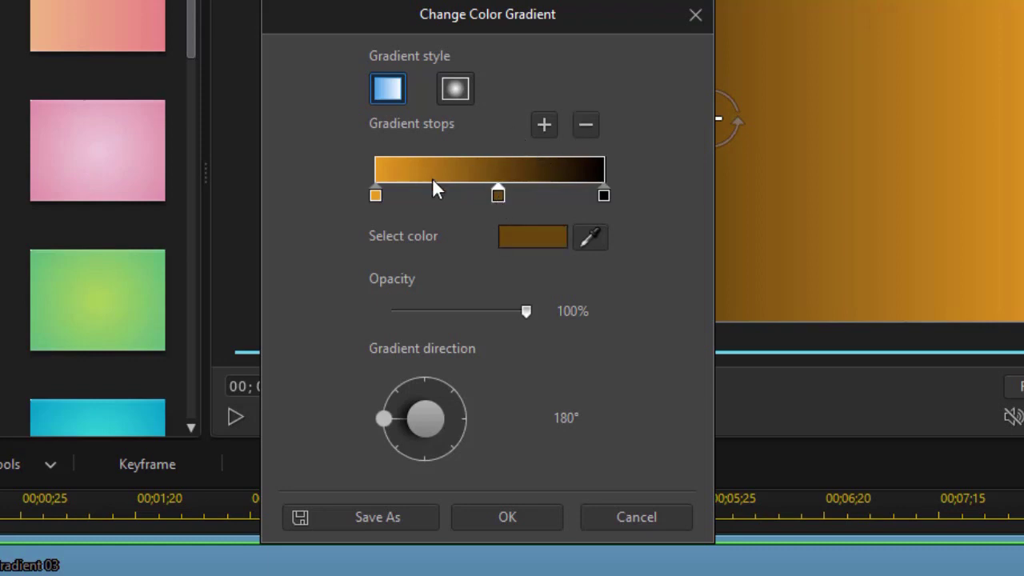
left_click(529, 239)
left_click(728, 274)
left_click_drag(730, 275, 728, 281)
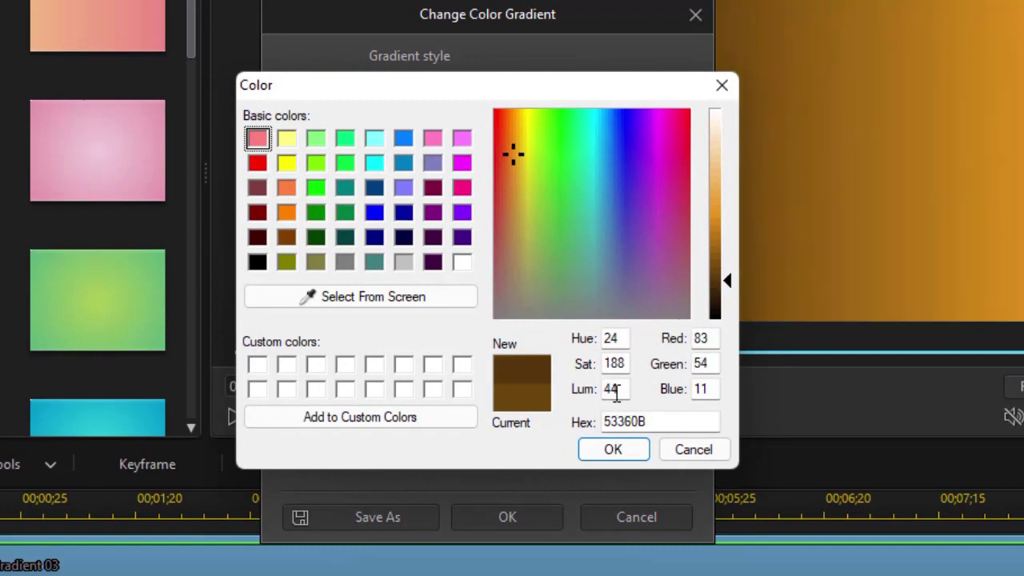
left_click(615, 450)
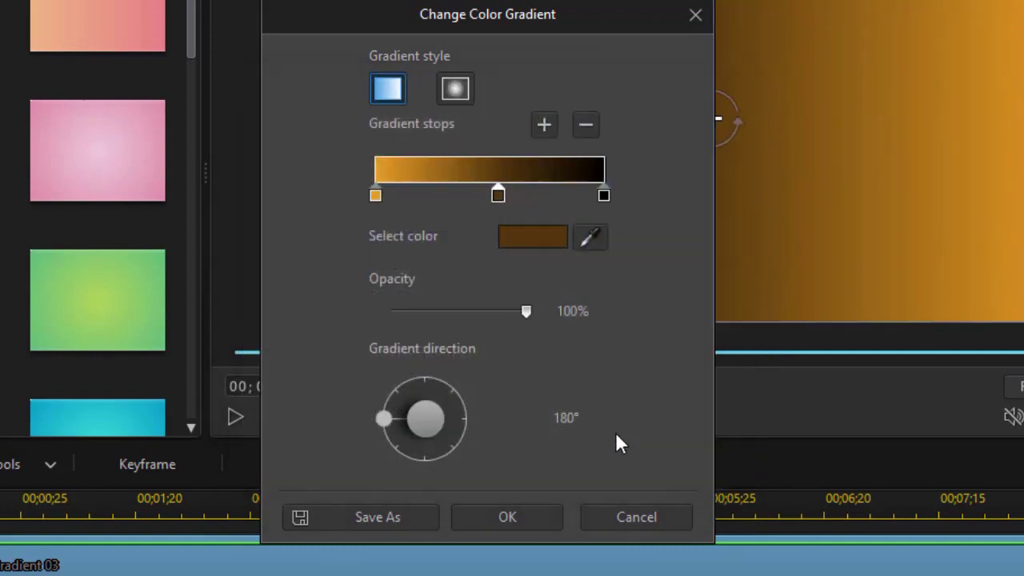
- Add a darker orange color stop near the gradient's left end
left_click(405, 195)
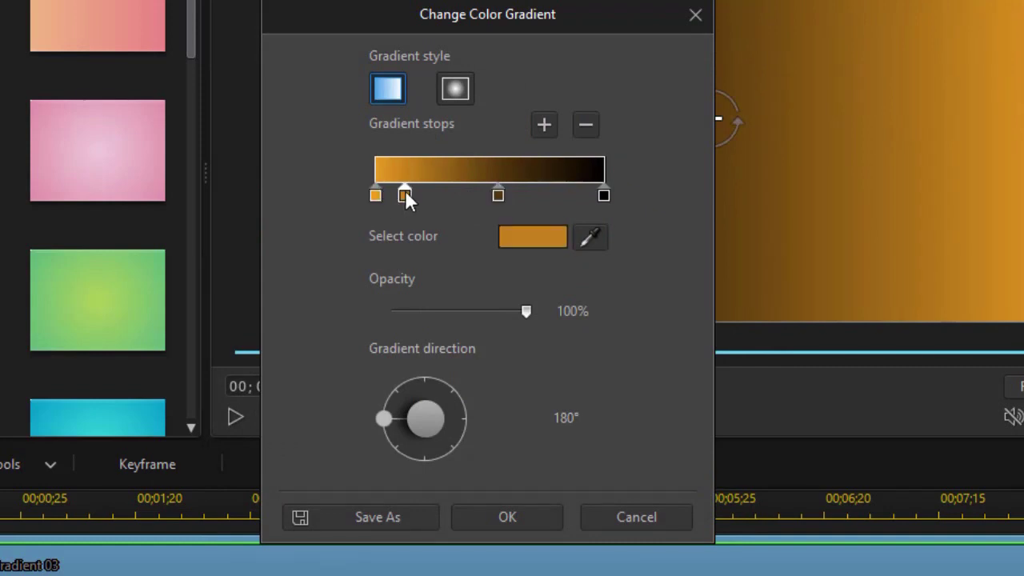
left_click(550, 236)
left_click(731, 232)
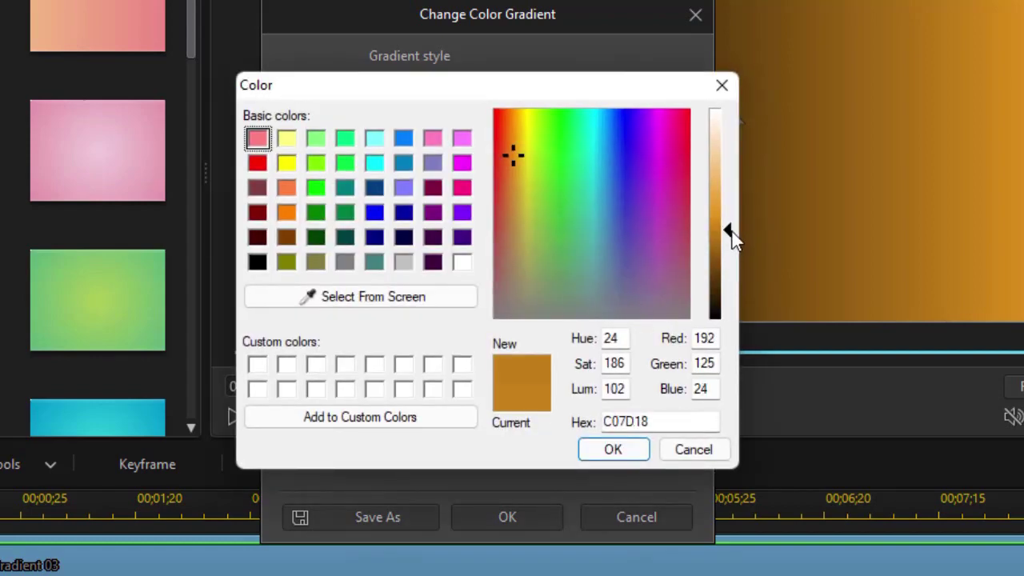
left_click(731, 245)
left_click(640, 450)
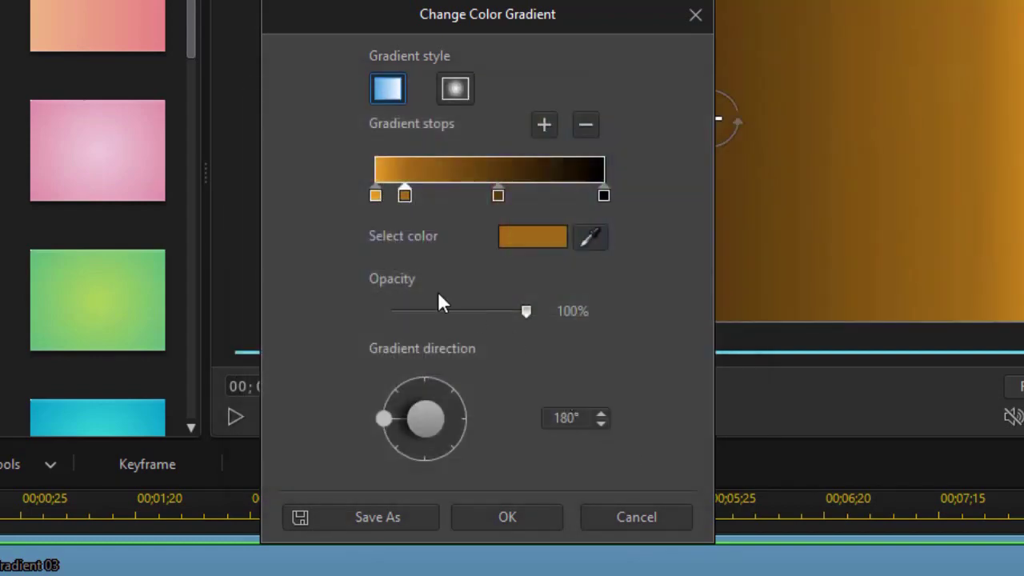
- Set the first color stop's opacity to 63% and apply the gradient
left_click(375, 196)
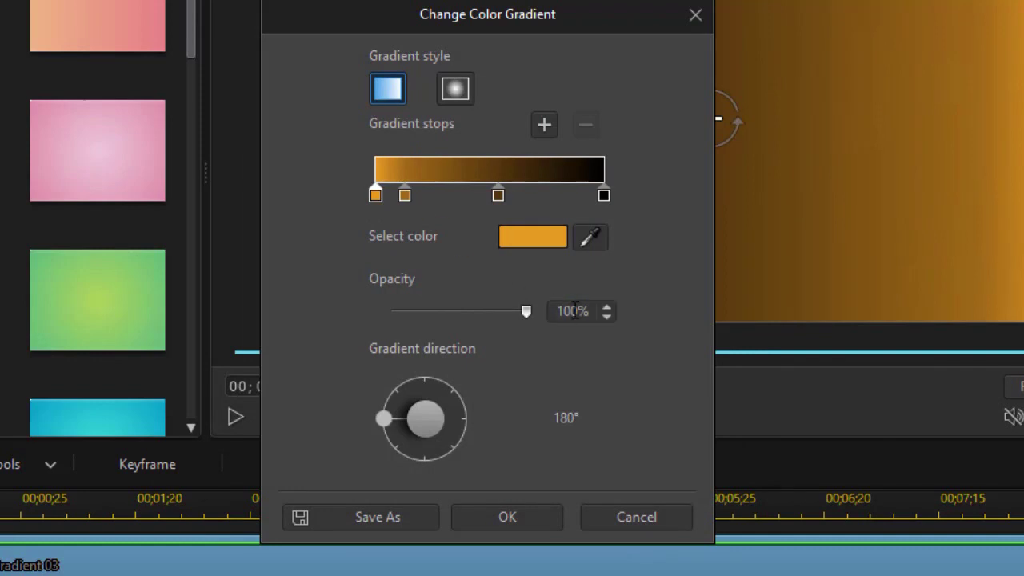
left_click_drag(524, 311, 475, 310)
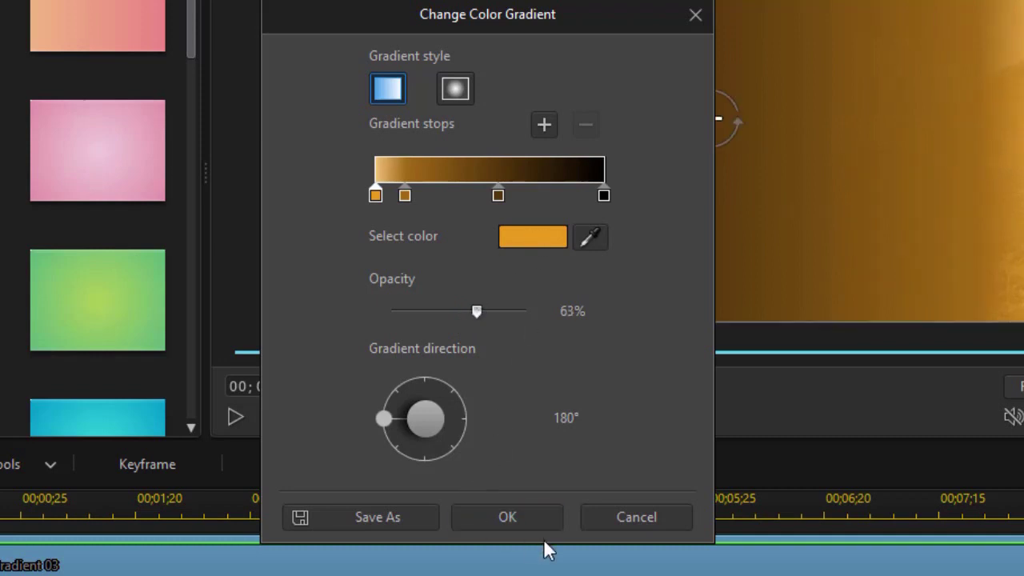
left_click(527, 519)
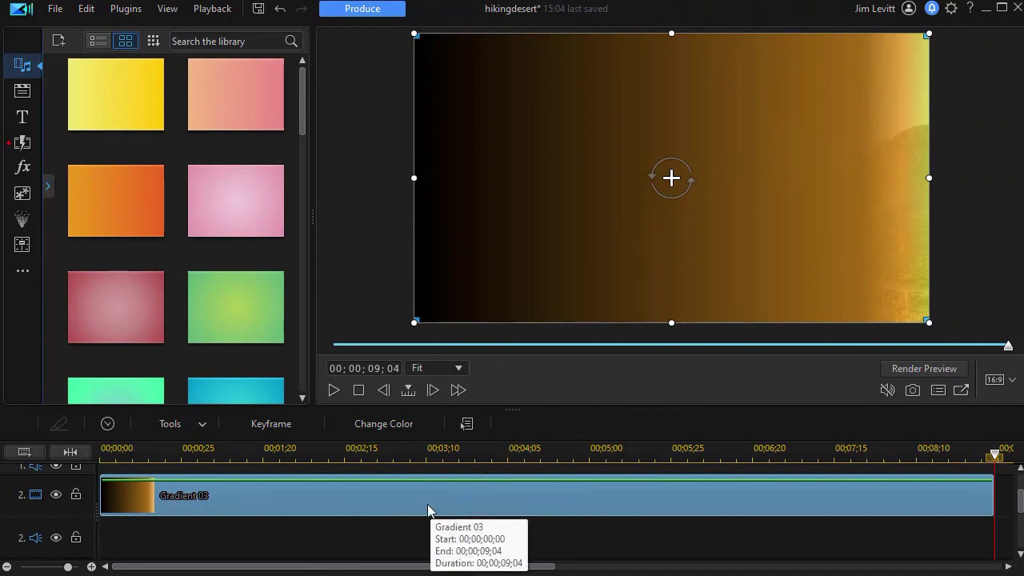
- Open Gradient 03 in PiP Designer and zoom the preview out to 78%
double_click(425, 501)
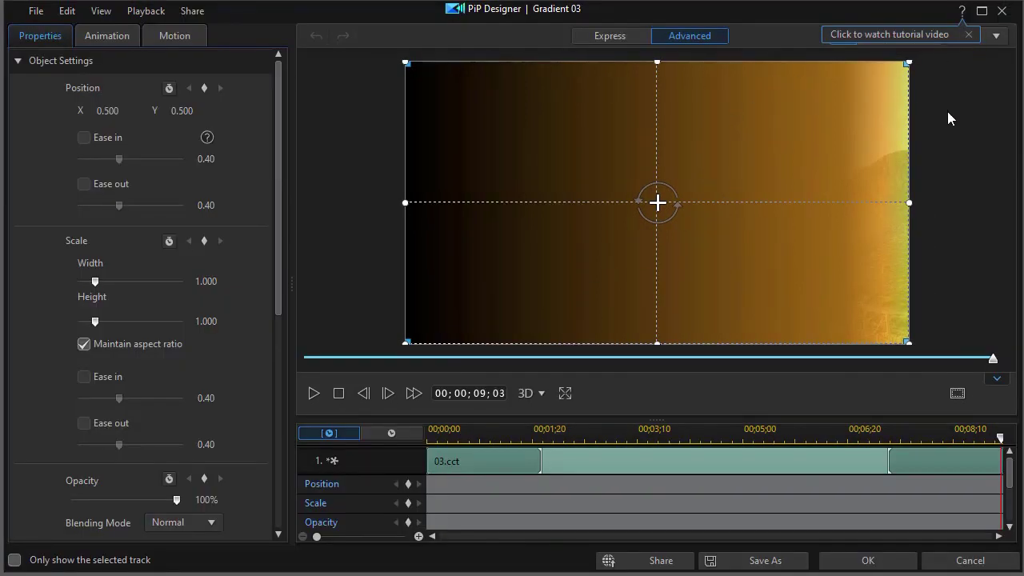
left_click(899, 36)
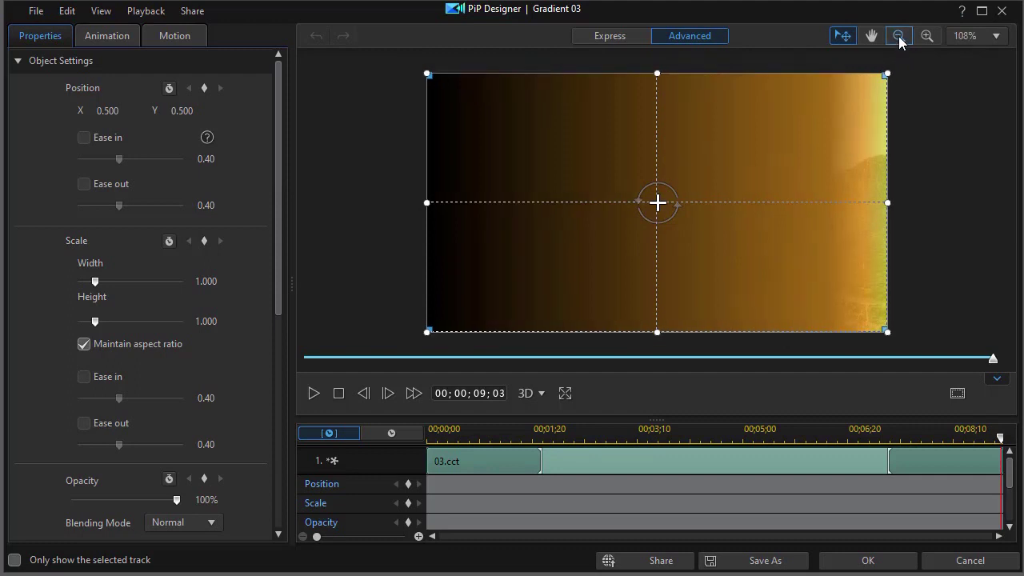
left_click(898, 37)
left_click(899, 38)
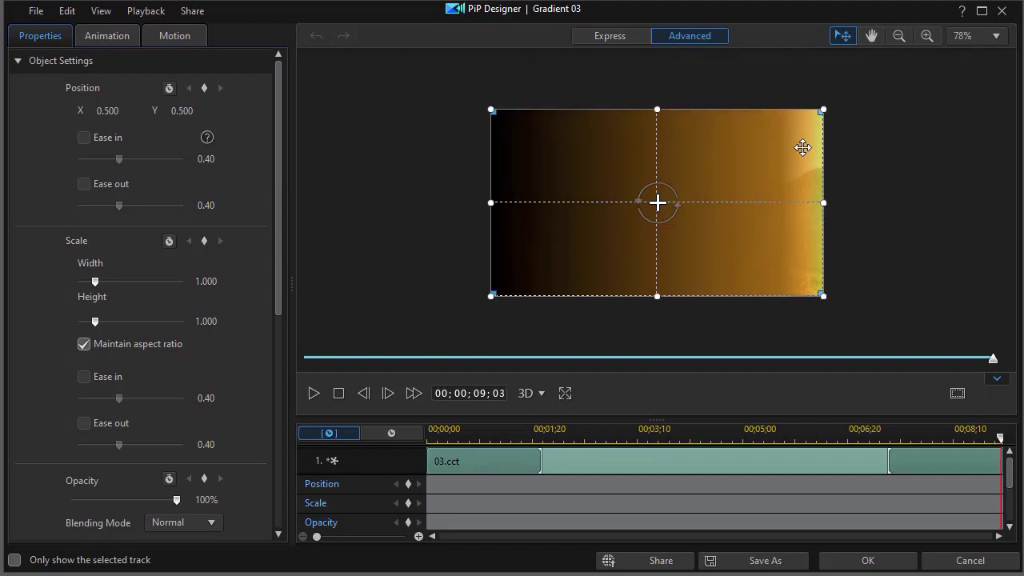
- Rotate the gradient board to -30°, widen it to 1.328, and position it lower right
left_click_drag(599, 160, 605, 252)
left_click_drag(684, 289, 677, 279)
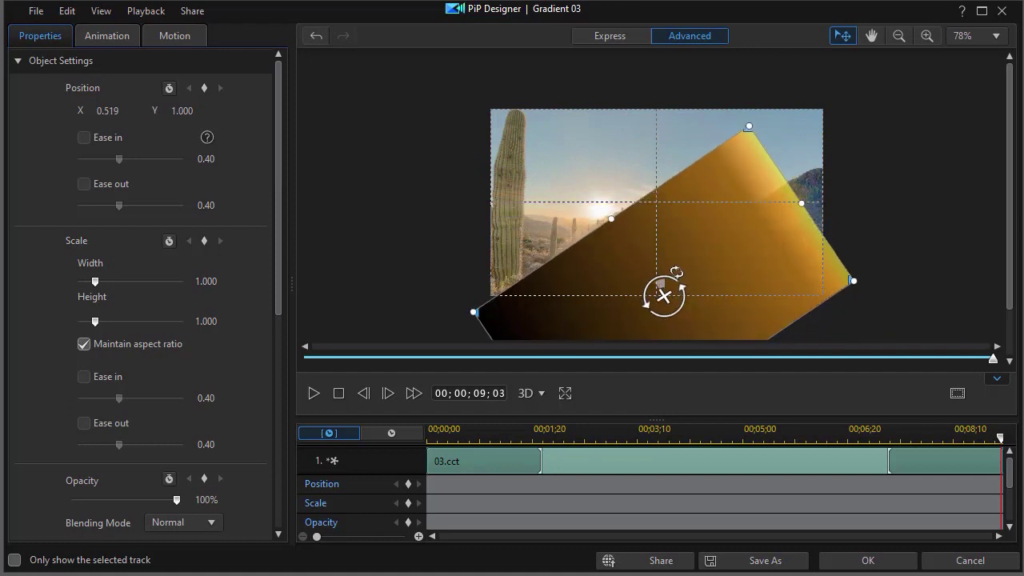
left_click_drag(647, 238, 638, 218)
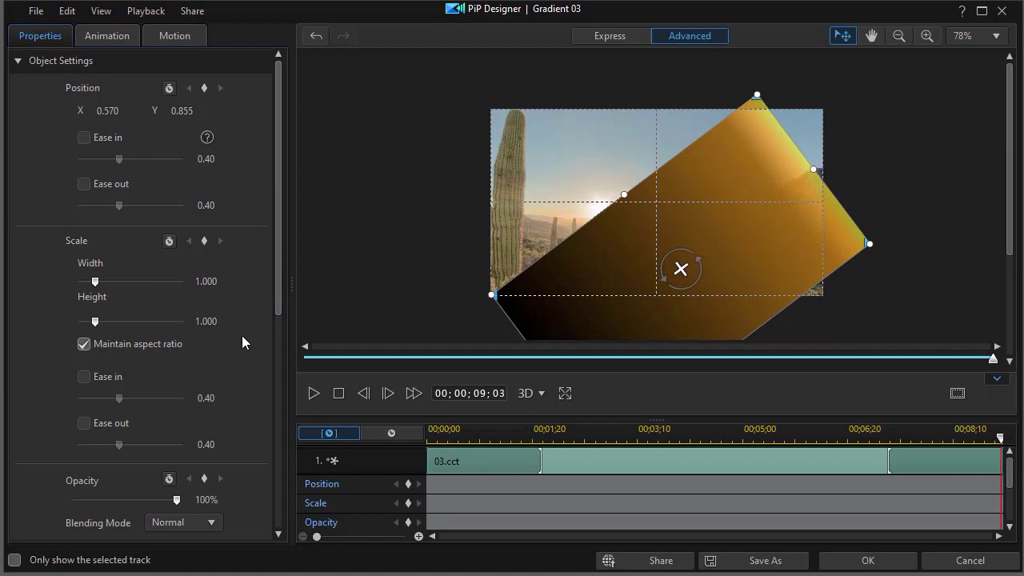
left_click_drag(277, 275, 272, 388)
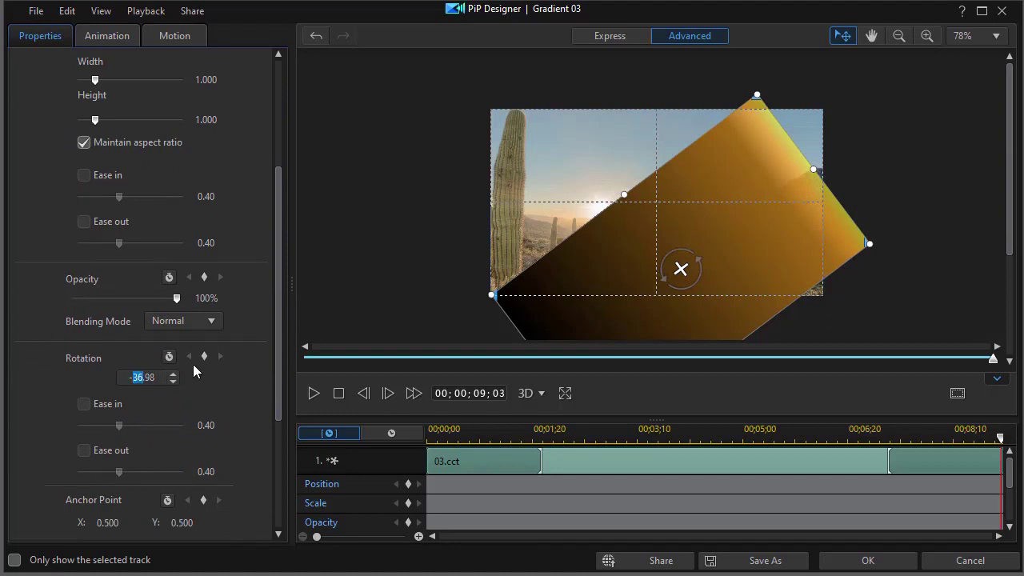
type("30")
key("Return")
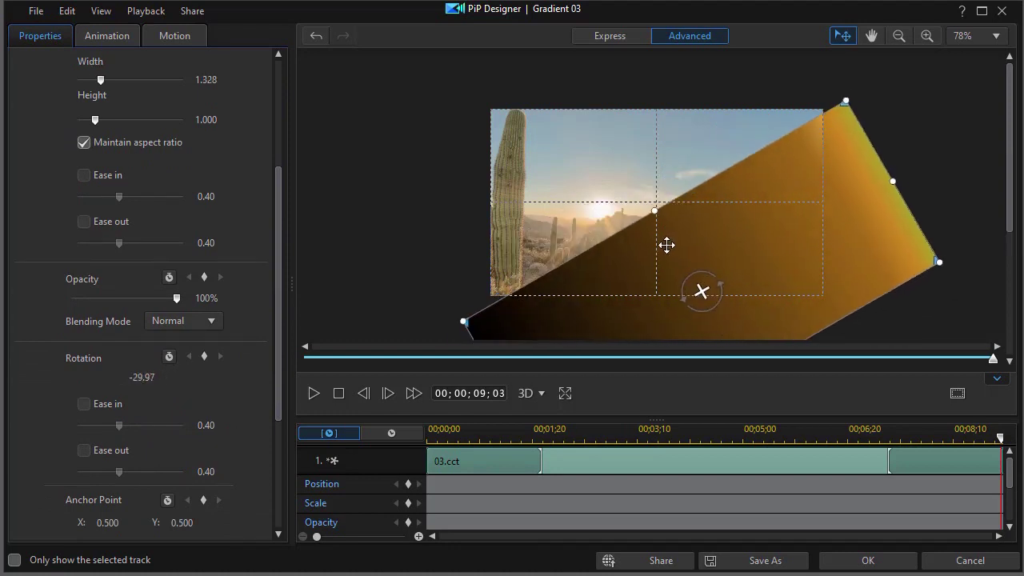
left_click_drag(666, 245, 685, 223)
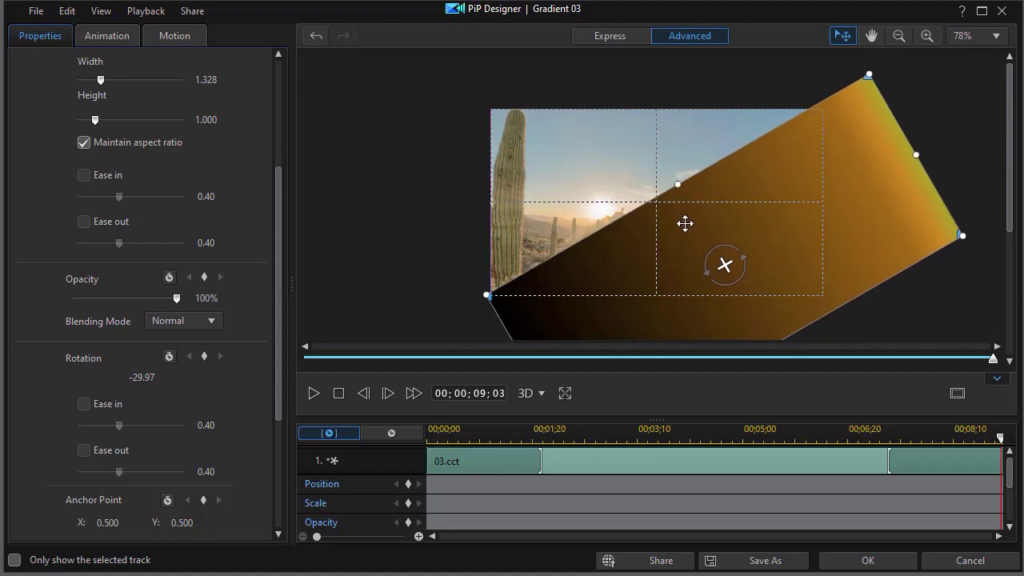
left_click_drag(805, 165, 805, 166)
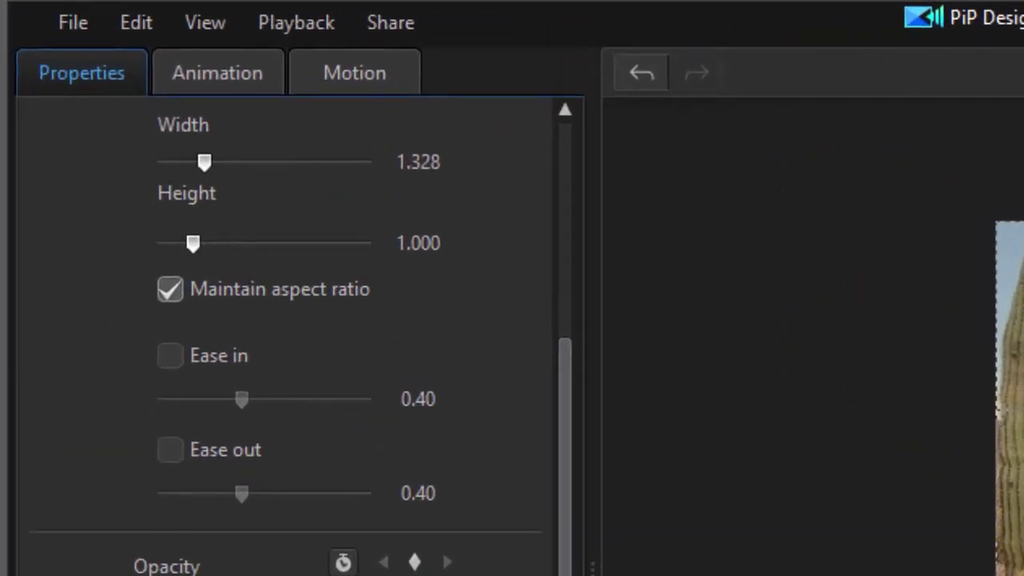
- Set Gradient 03's In Animation to Square Stream in the Animation tab
left_click(246, 77)
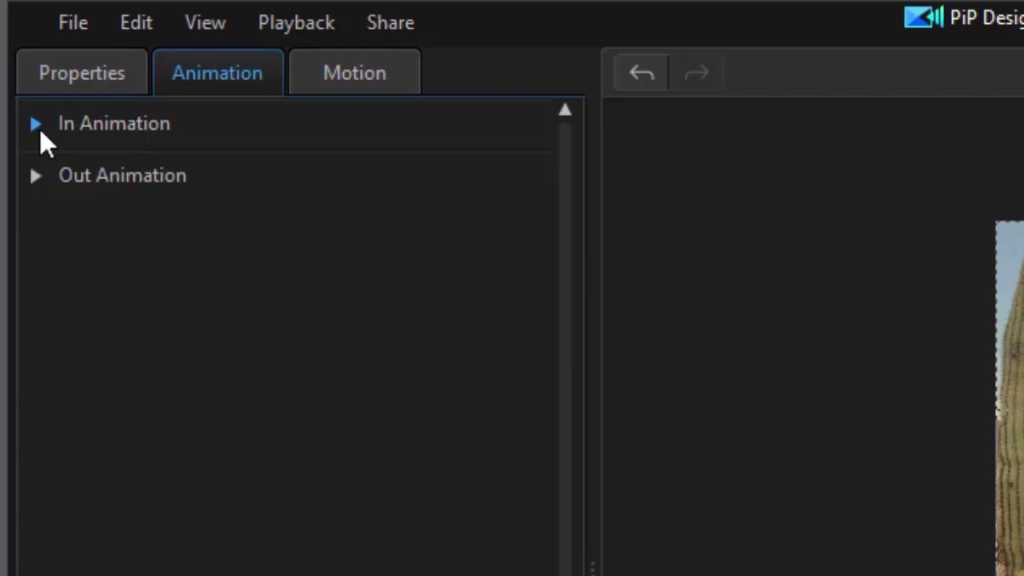
left_click(46, 128)
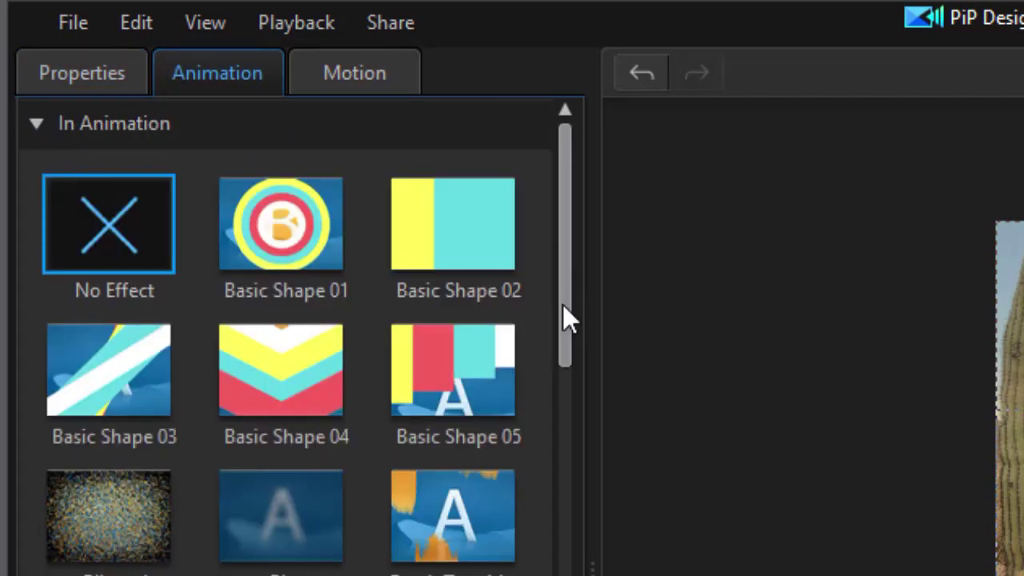
left_click_drag(562, 317, 564, 575)
scroll(280, 336, "down", 10)
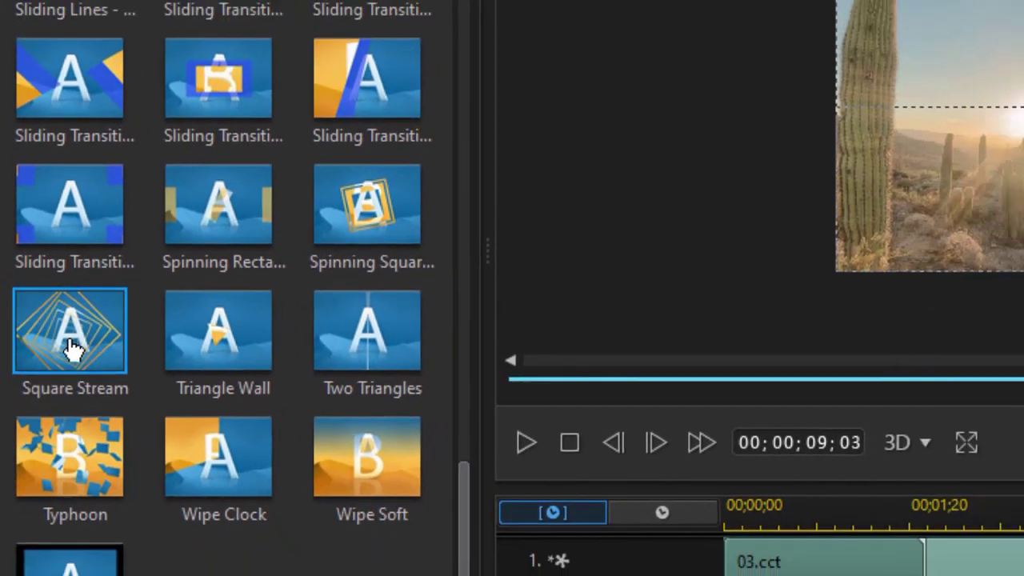
left_click(70, 350)
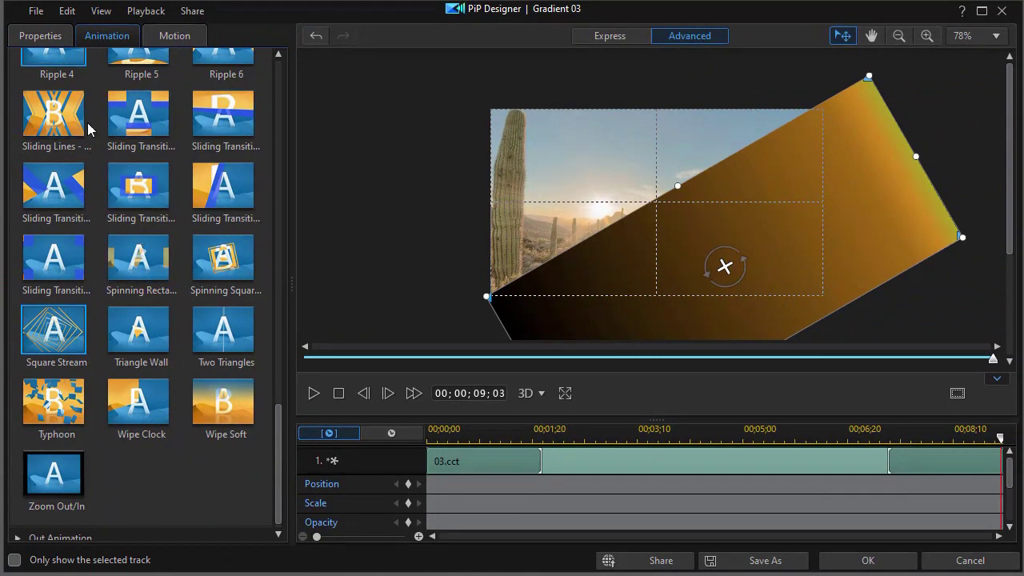
left_click_drag(277, 411, 245, 107)
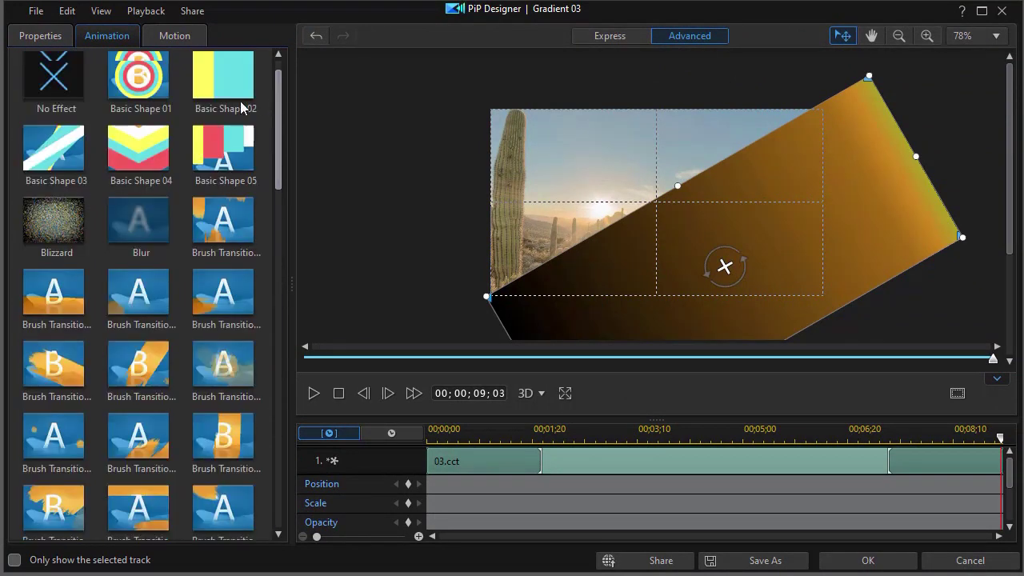
- Collapse In Animation and choose Brush Transition 18 from the Out Animation list
scroll(280, 120, "up", 1)
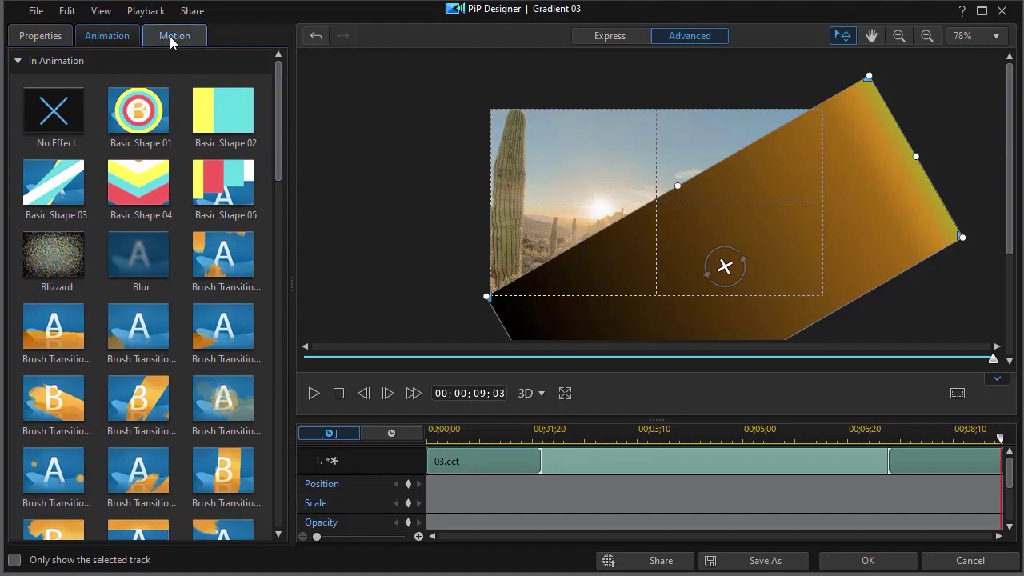
left_click(16, 64)
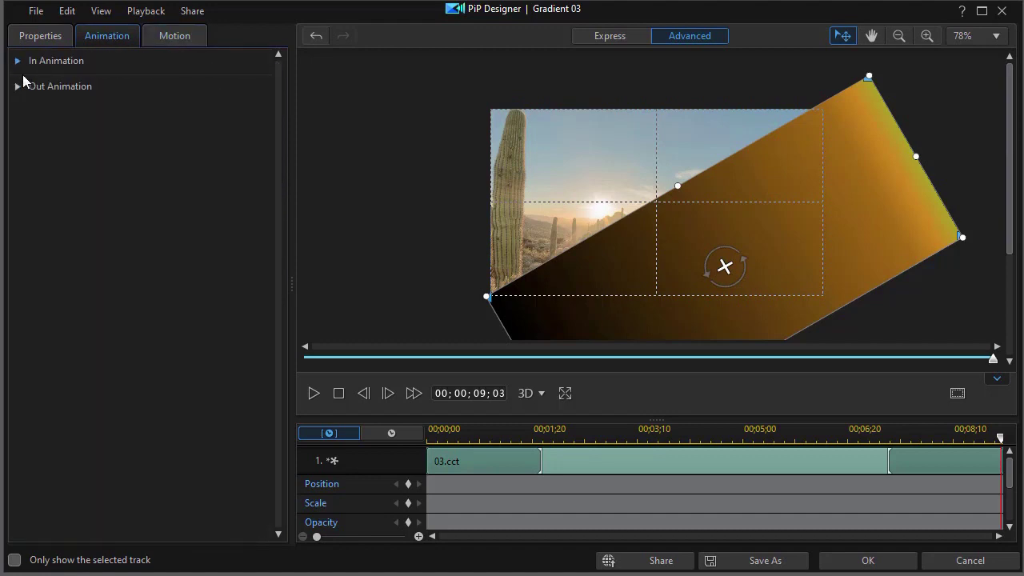
left_click(17, 90)
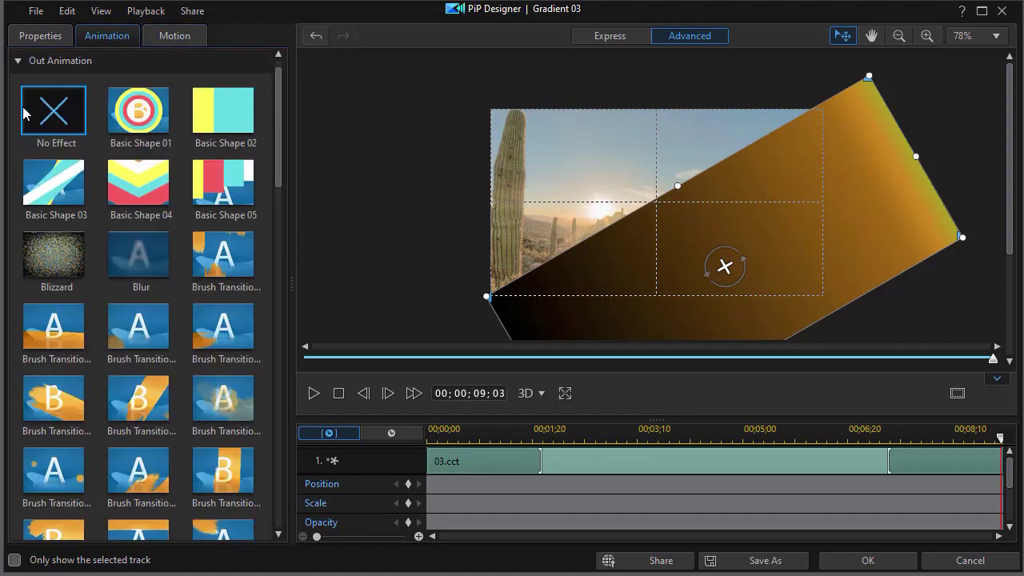
left_click_drag(278, 156, 278, 264)
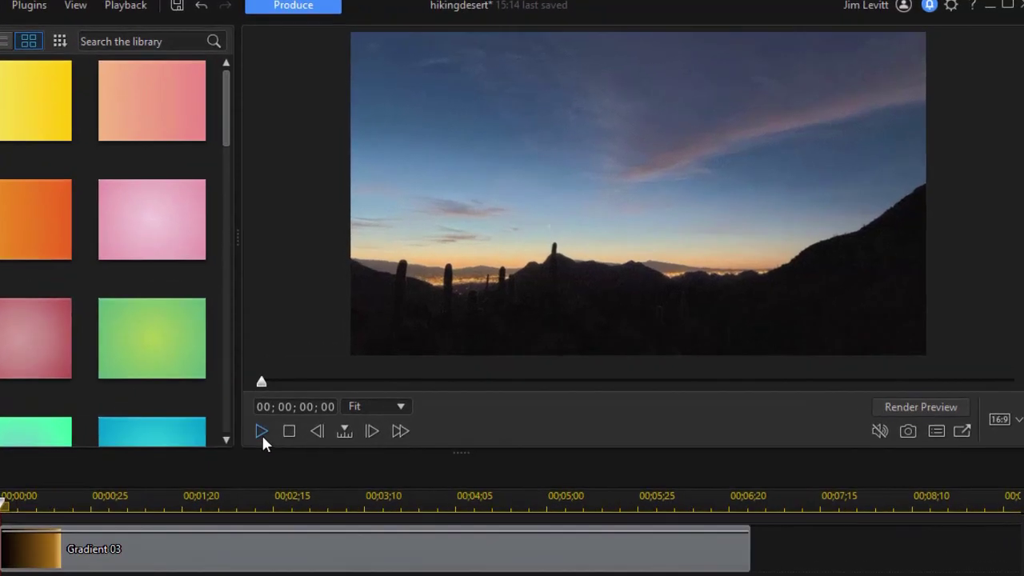
- Play the project to preview Gradient 03 over the desert video
left_click(334, 389)
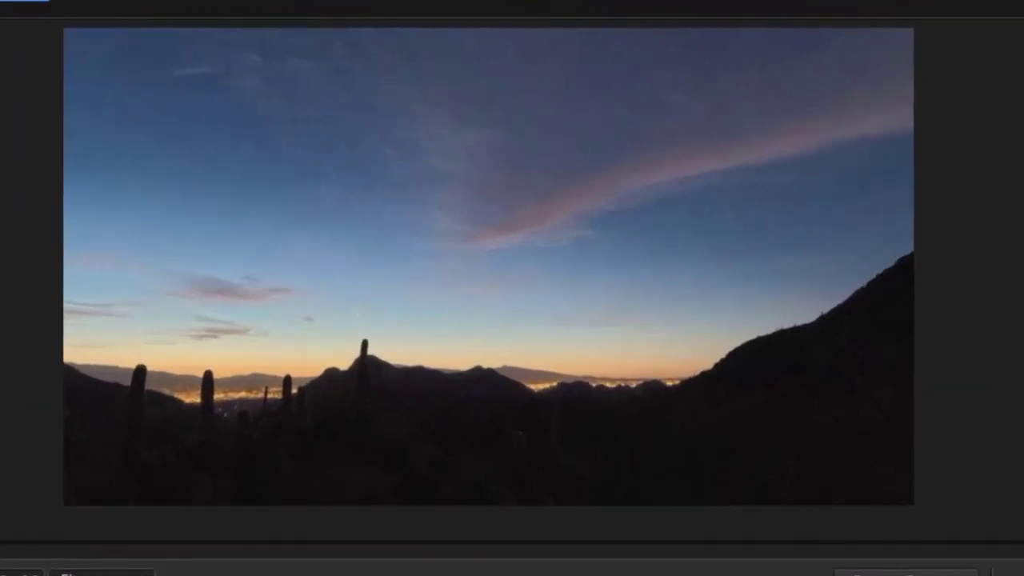